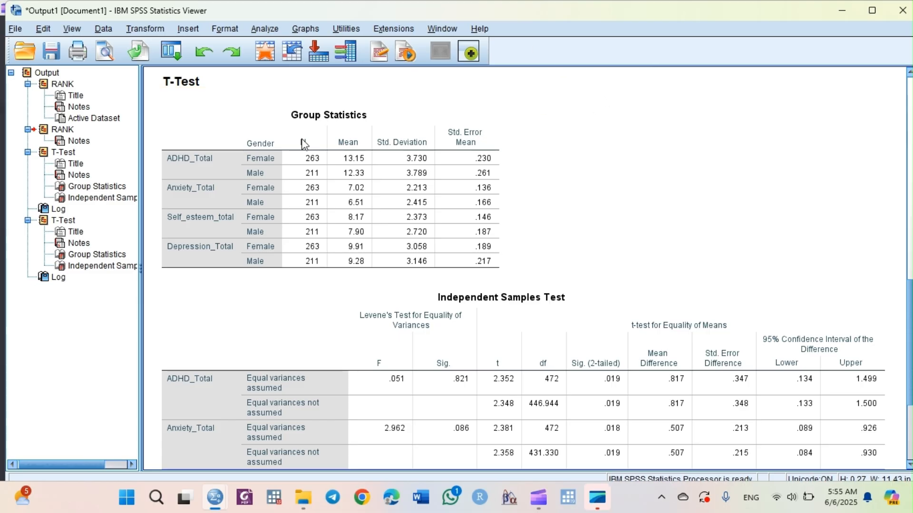
- Examine the existing Group Statistics and Independent Samples Test tables for the gender and random-group t-tests
{"action": "left_click", "coordinate": [277, 175]}
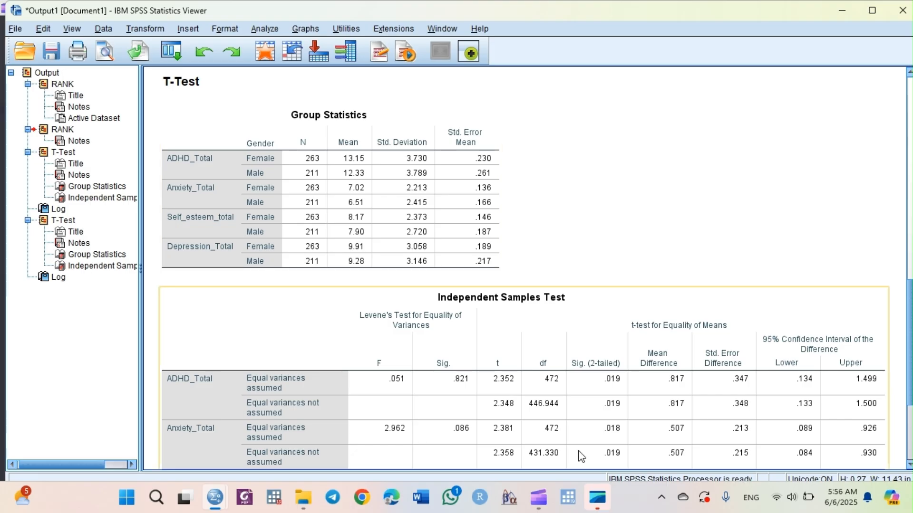
{"action": "scroll", "coordinate": [702, 279], "scroll_direction": "down", "scroll_amount": 3}
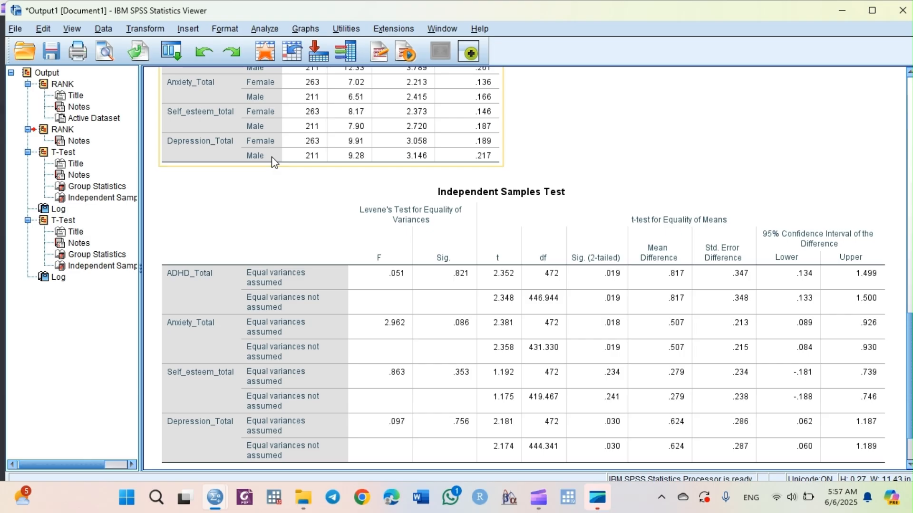
{"action": "left_click", "coordinate": [910, 106]}
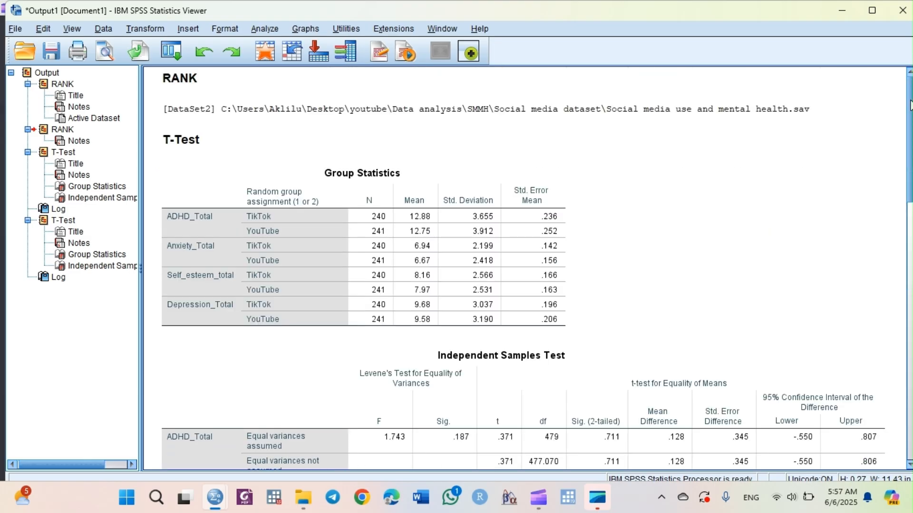
{"action": "left_click", "coordinate": [467, 213]}
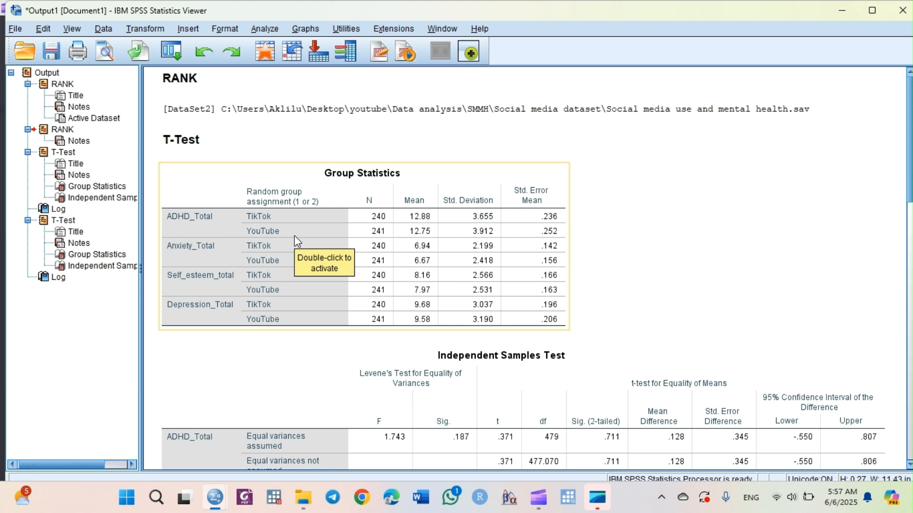
{"action": "left_click", "coordinate": [853, 291]}
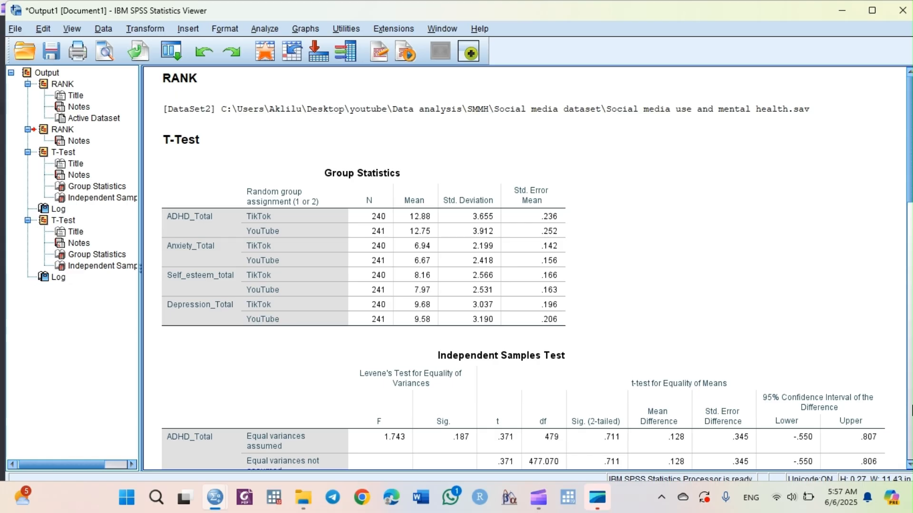
{"action": "left_click", "coordinate": [911, 404]}
{"action": "left_click", "coordinate": [911, 407]}
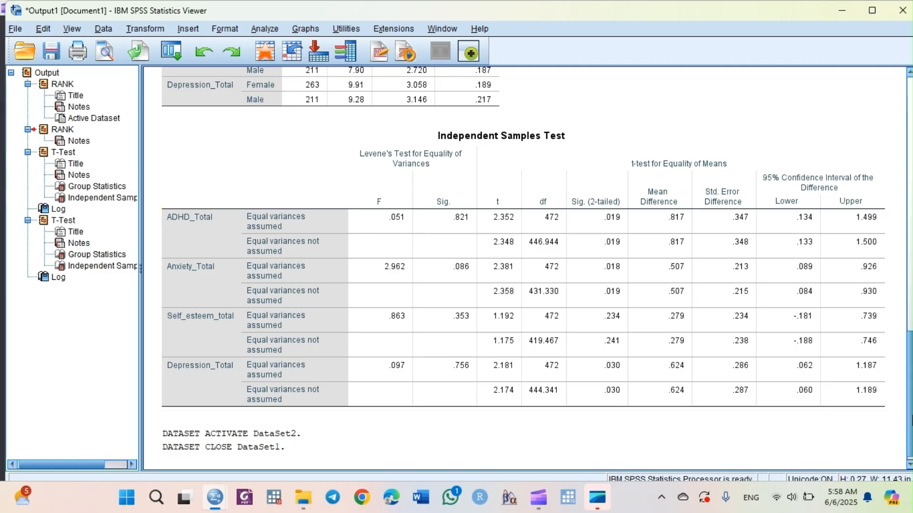
{"action": "mouse_move", "coordinate": [538, 498]}
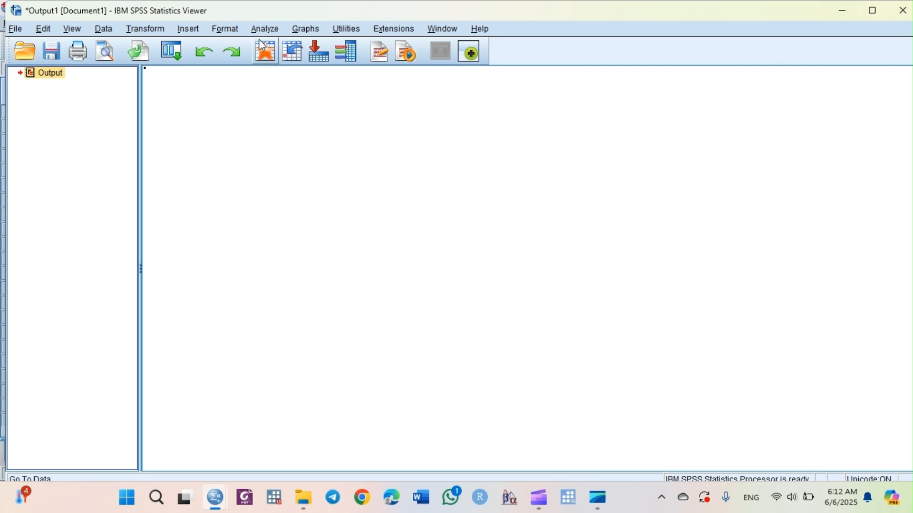
- Open the Independent-Samples T Test dialog and add Depression_Total as the test variable
{"action": "left_click", "coordinate": [268, 29]}
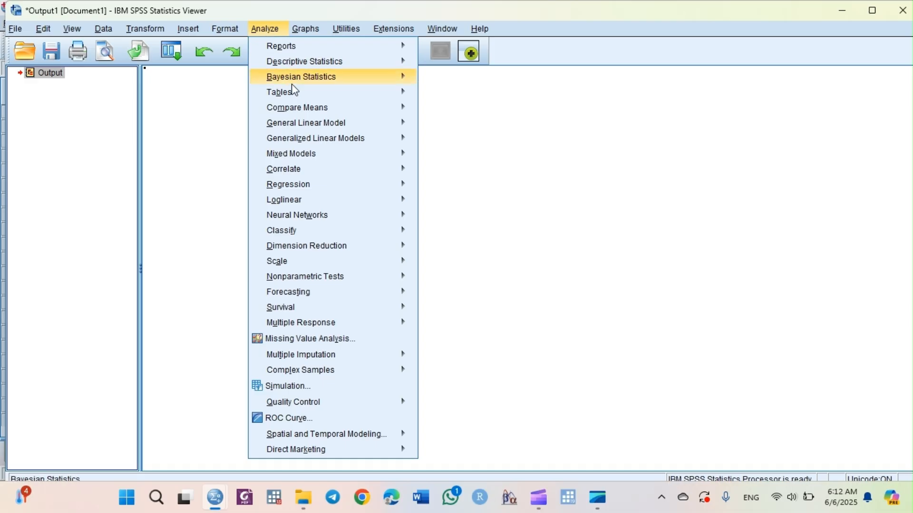
{"action": "mouse_move", "coordinate": [304, 107]}
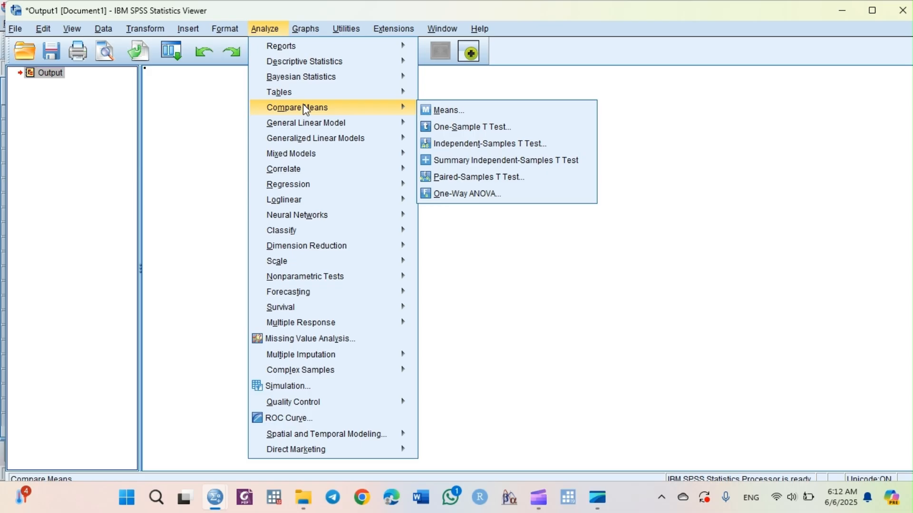
{"action": "left_click", "coordinate": [484, 148]}
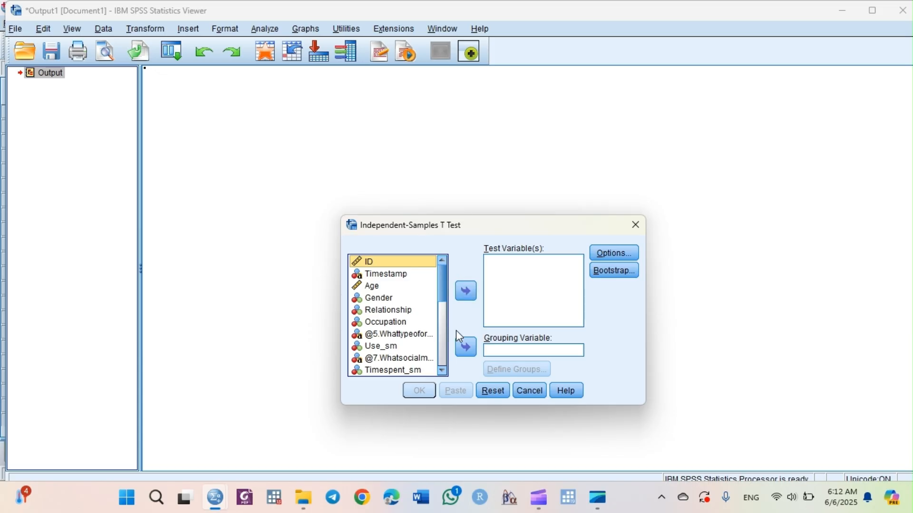
{"action": "scroll", "coordinate": [446, 371], "scroll_direction": "down", "scroll_amount": 3}
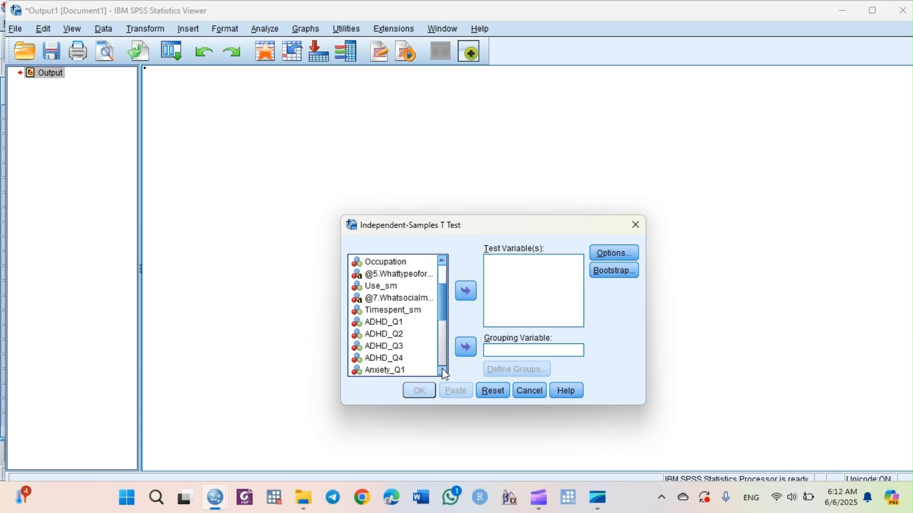
{"action": "scroll", "coordinate": [446, 371], "scroll_direction": "down", "scroll_amount": 3}
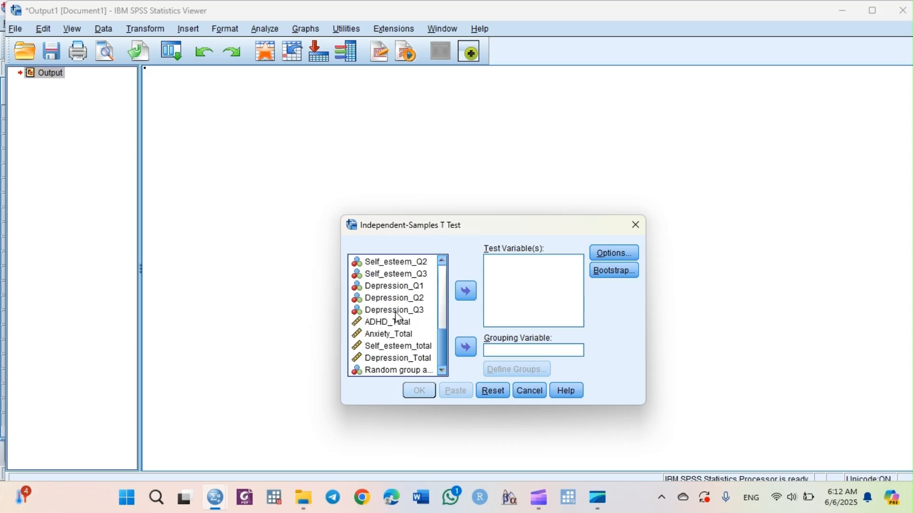
{"action": "left_click", "coordinate": [396, 327]}
{"action": "left_click", "coordinate": [404, 359]}
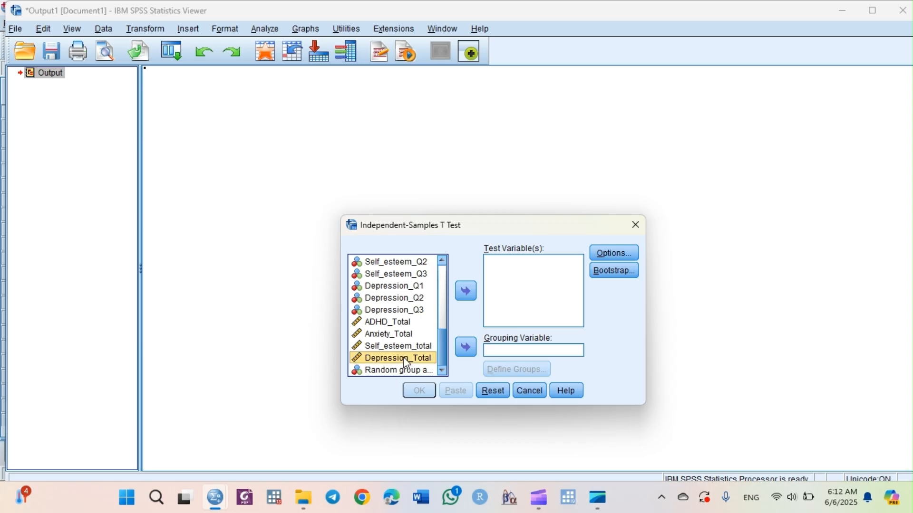
{"action": "left_click", "coordinate": [471, 293]}
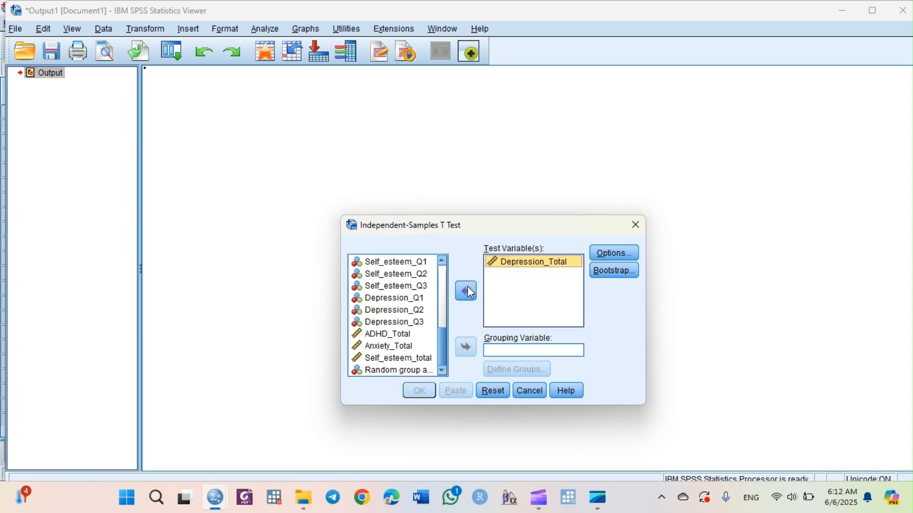
- Try to set Gender as the grouping variable with Group 1 as 1 and Group 2 as 2
{"action": "left_click", "coordinate": [510, 351]}
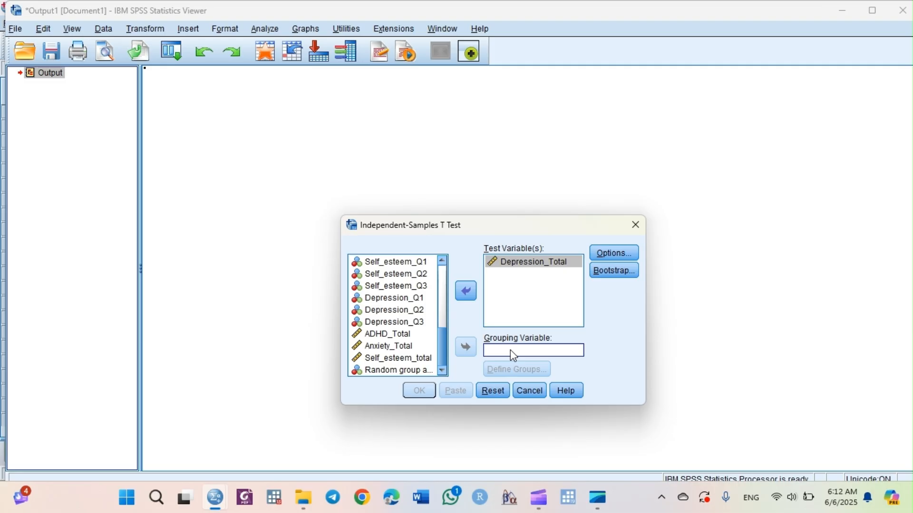
{"action": "scroll", "coordinate": [442, 273], "scroll_direction": "up", "scroll_amount": 6}
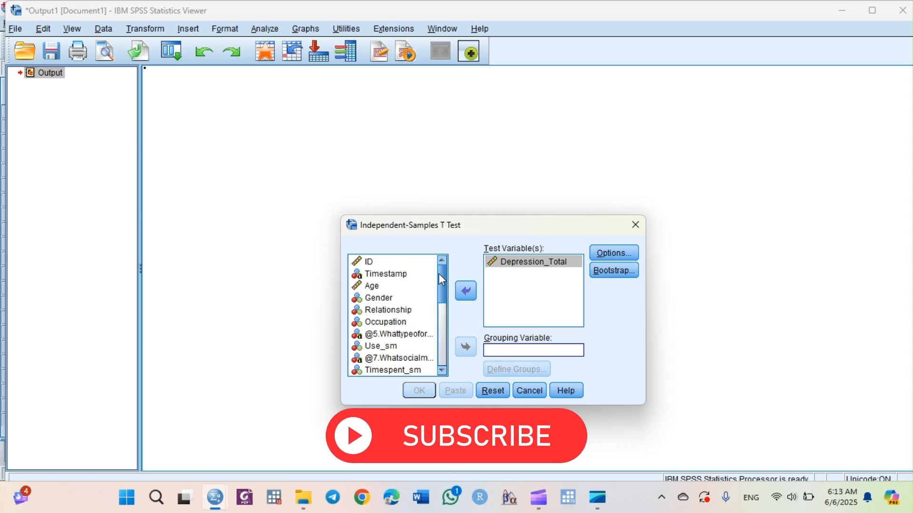
{"action": "left_click", "coordinate": [383, 299]}
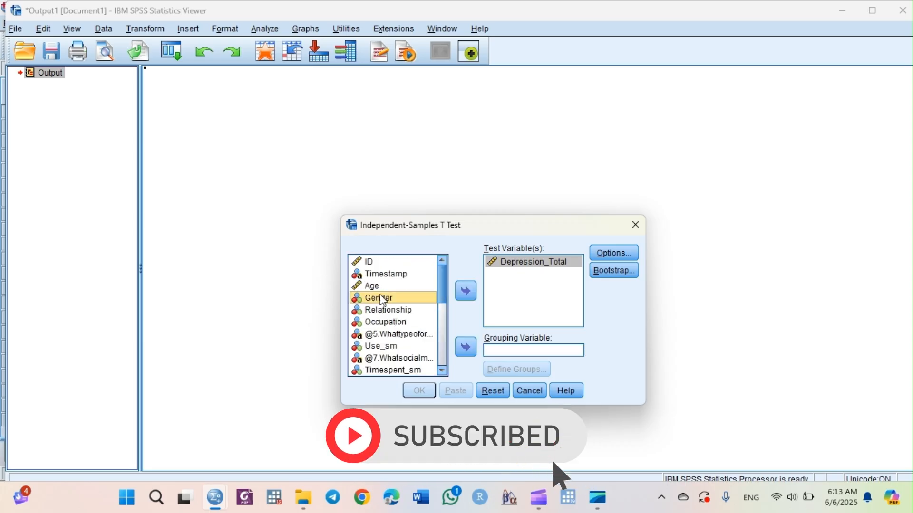
{"action": "left_click", "coordinate": [466, 347]}
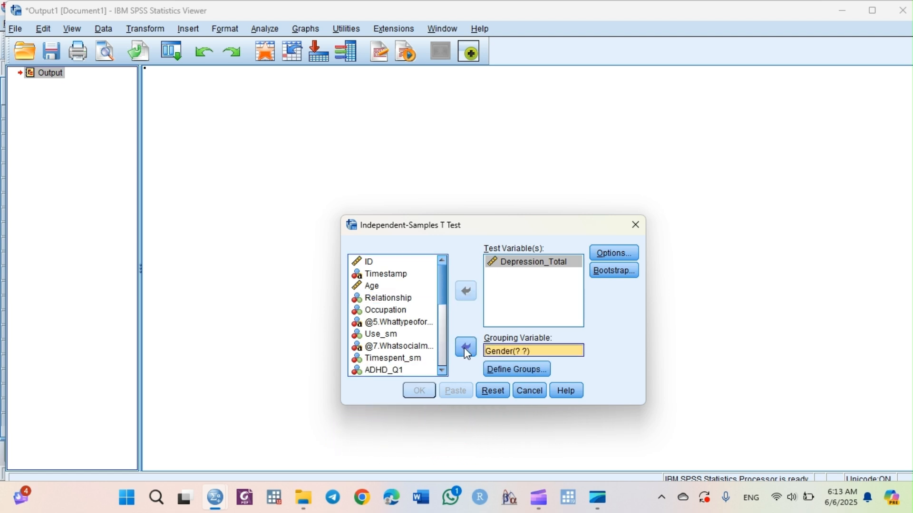
{"action": "left_click", "coordinate": [509, 368]}
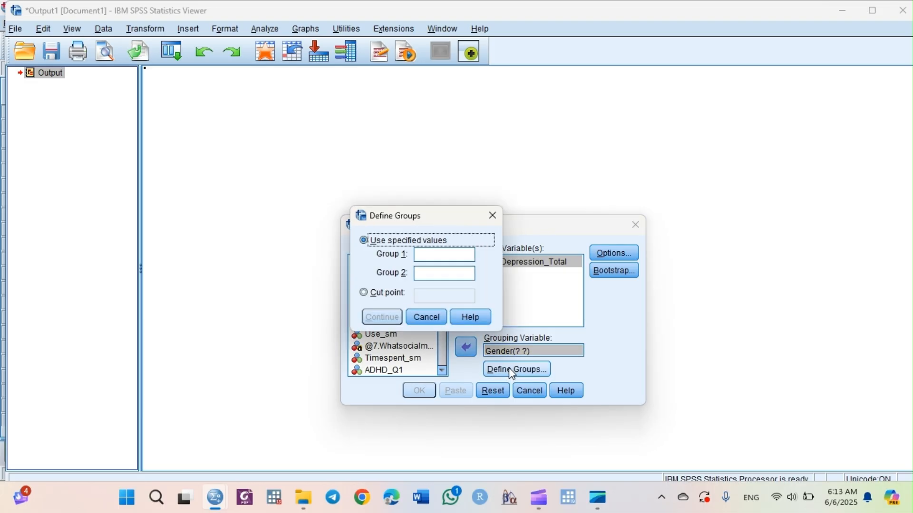
{"action": "left_click", "coordinate": [466, 256]}
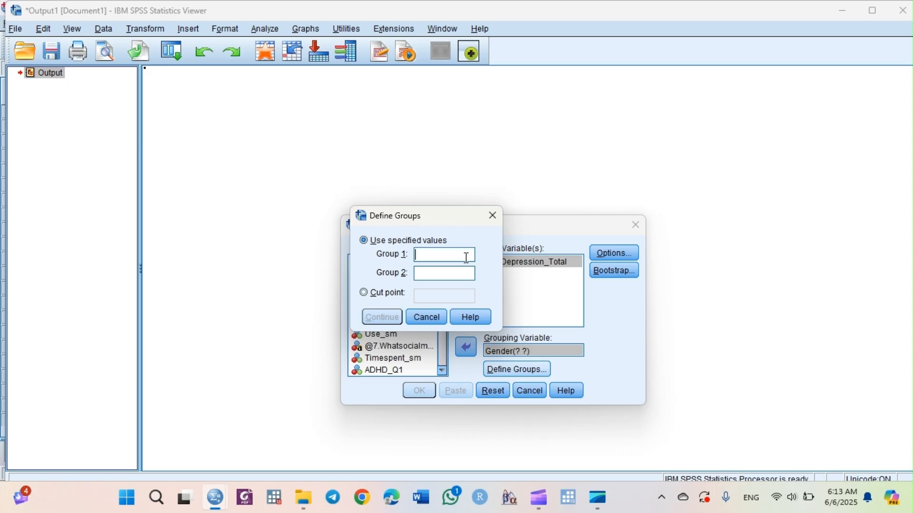
{"action": "type", "text": "1"}
{"action": "left_click", "coordinate": [461, 274]}
{"action": "type", "text": "2"}
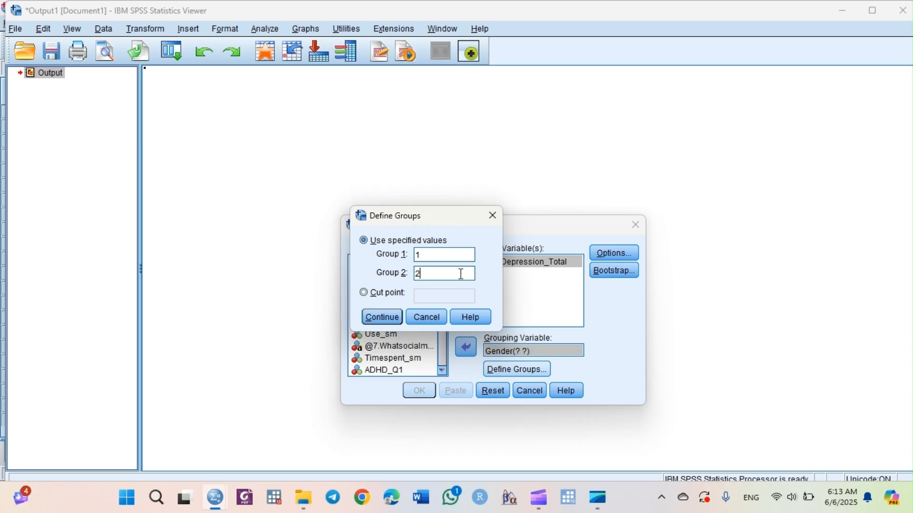
{"action": "left_click", "coordinate": [491, 217]}
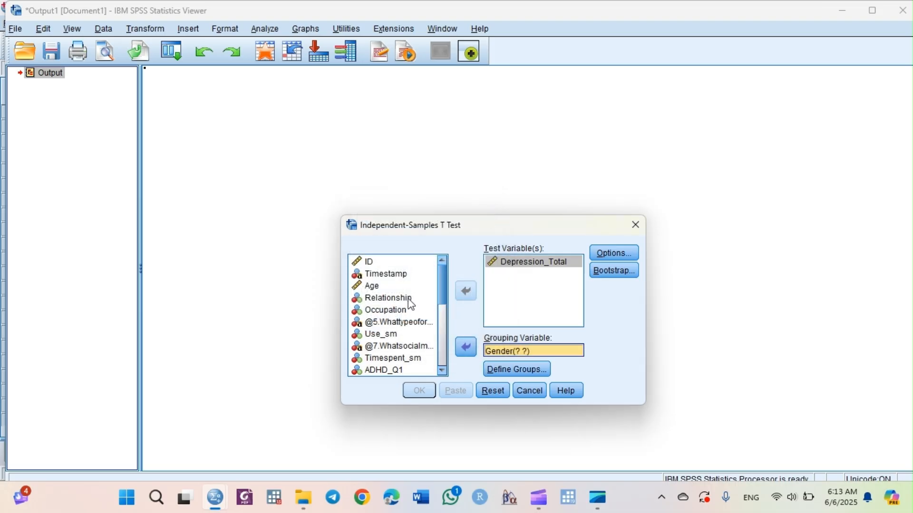
- Replace Gender with Occupation as the grouping variable
{"action": "left_click", "coordinate": [390, 310]}
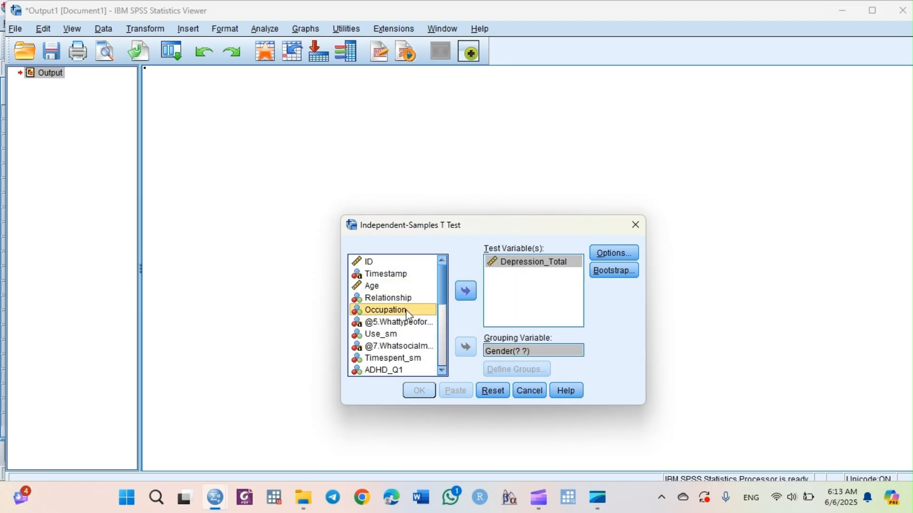
{"action": "left_click", "coordinate": [509, 350]}
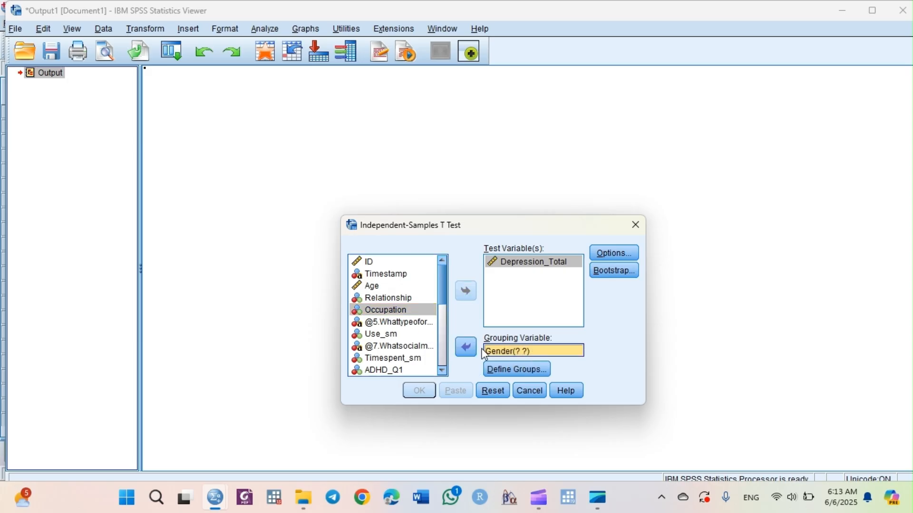
{"action": "left_click", "coordinate": [467, 347]}
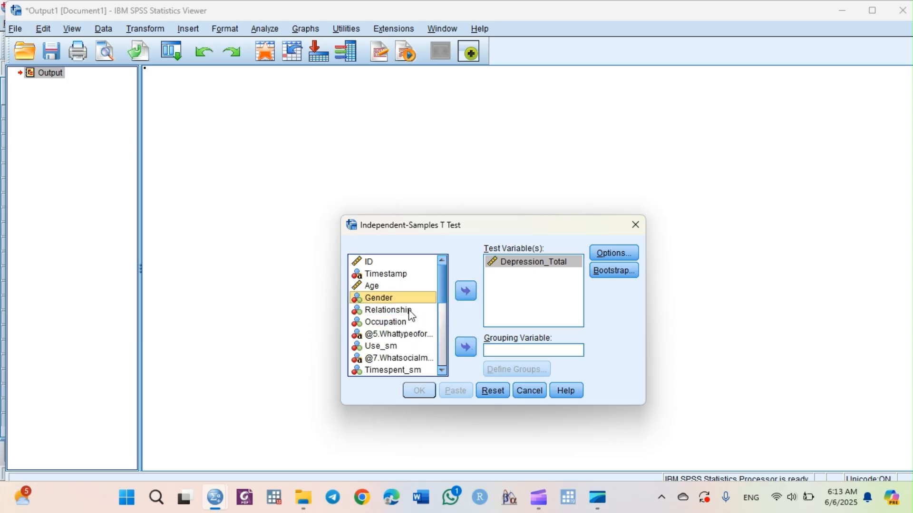
{"action": "left_click", "coordinate": [400, 322]}
{"action": "left_click", "coordinate": [465, 347]}
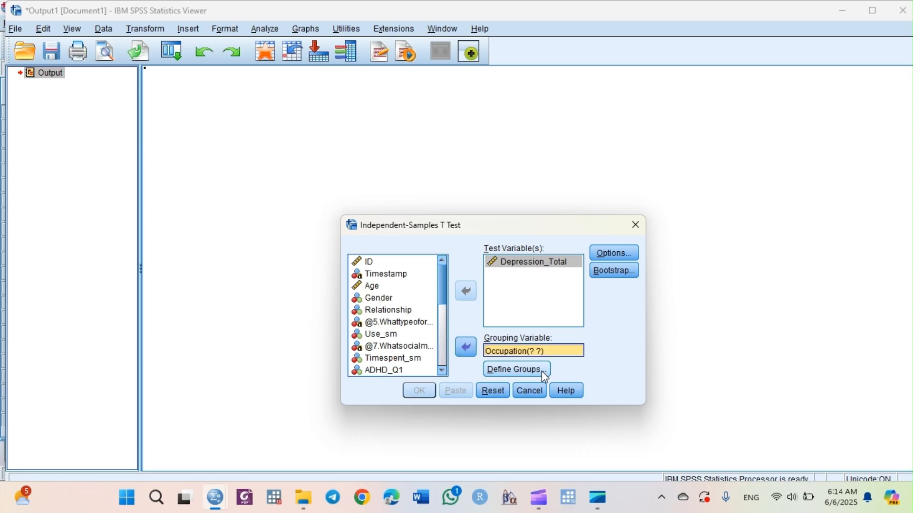
- Try defining the Occupation groups as 1 and 6, then clear both values and close the dialog
{"action": "left_click", "coordinate": [541, 372]}
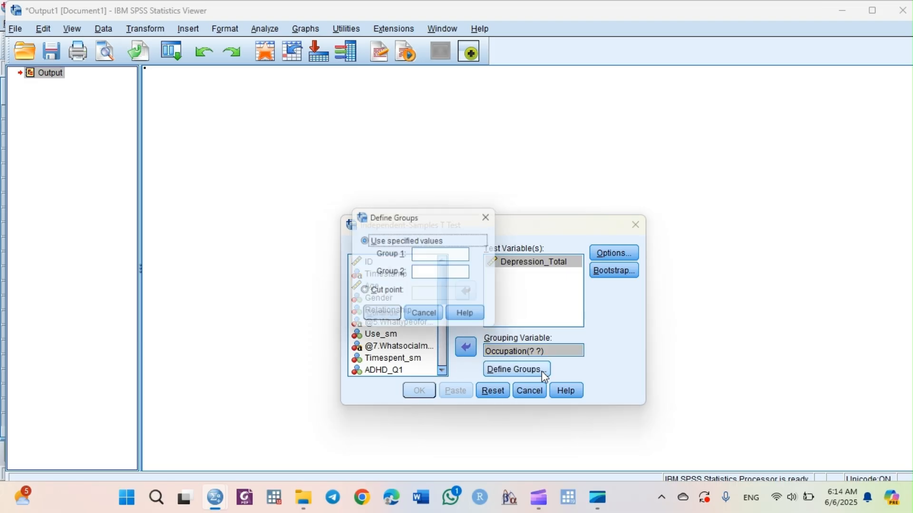
{"action": "left_click", "coordinate": [445, 253]}
{"action": "type", "text": "1"}
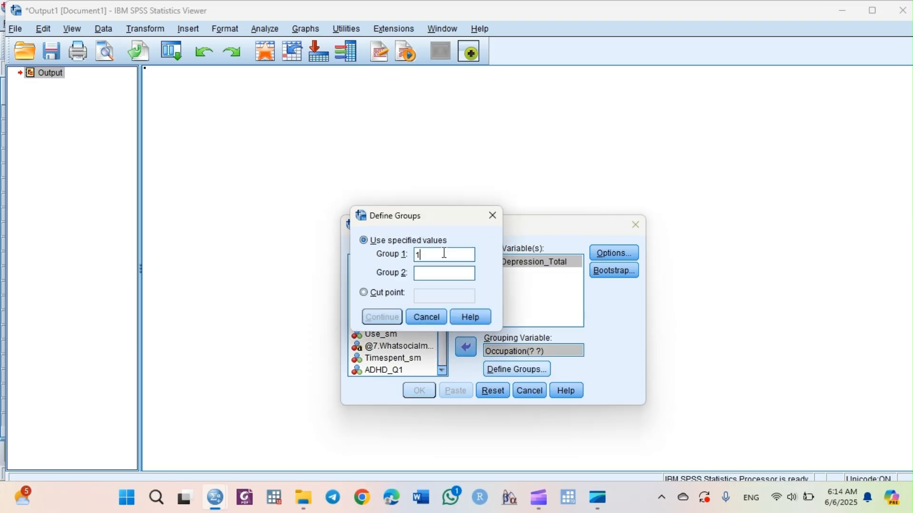
{"action": "left_click", "coordinate": [445, 275]}
{"action": "type", "text": "6"}
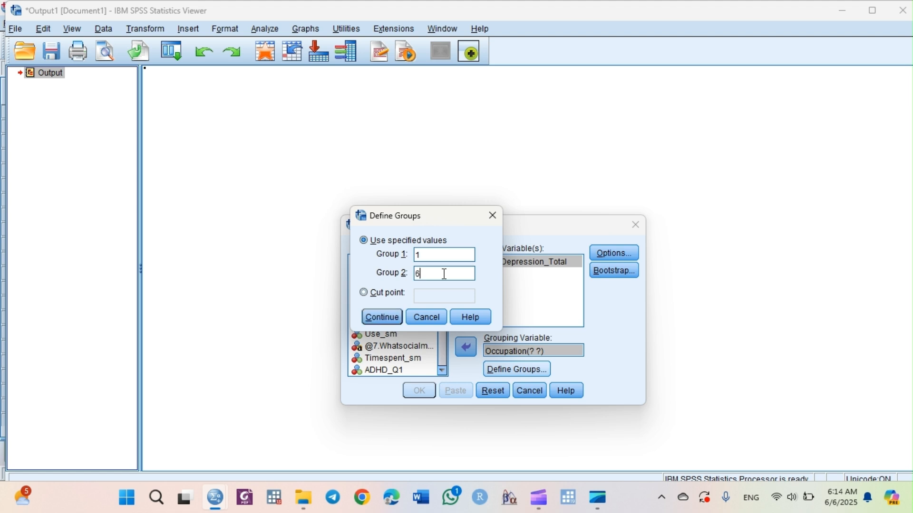
{"action": "key", "text": "BackSpace"}
{"action": "left_click", "coordinate": [440, 257]}
{"action": "key", "text": "BackSpace"}
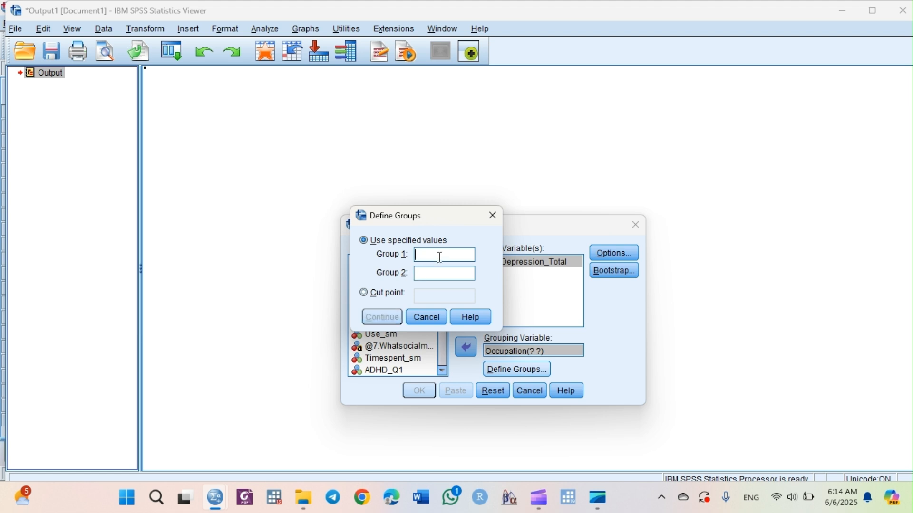
{"action": "left_click", "coordinate": [493, 215]}
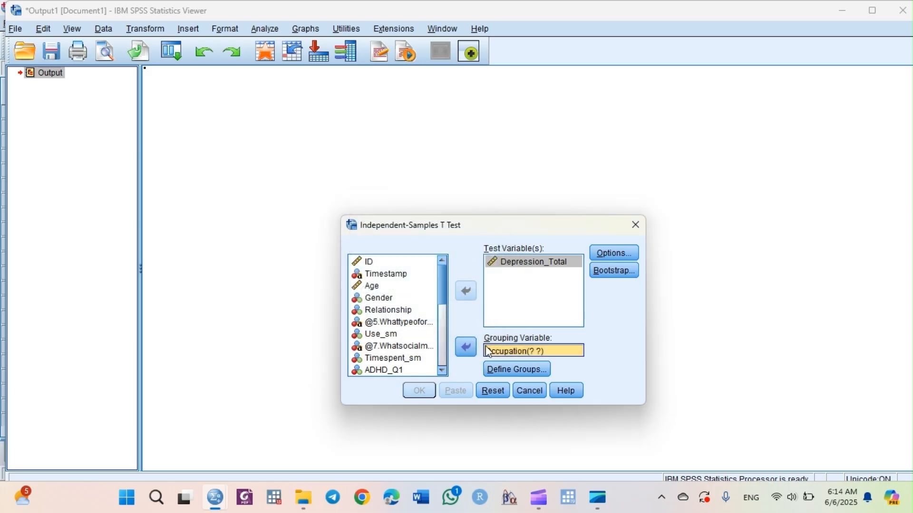
- Replace Occupation with Gender as the grouping variable
{"action": "left_click", "coordinate": [466, 346]}
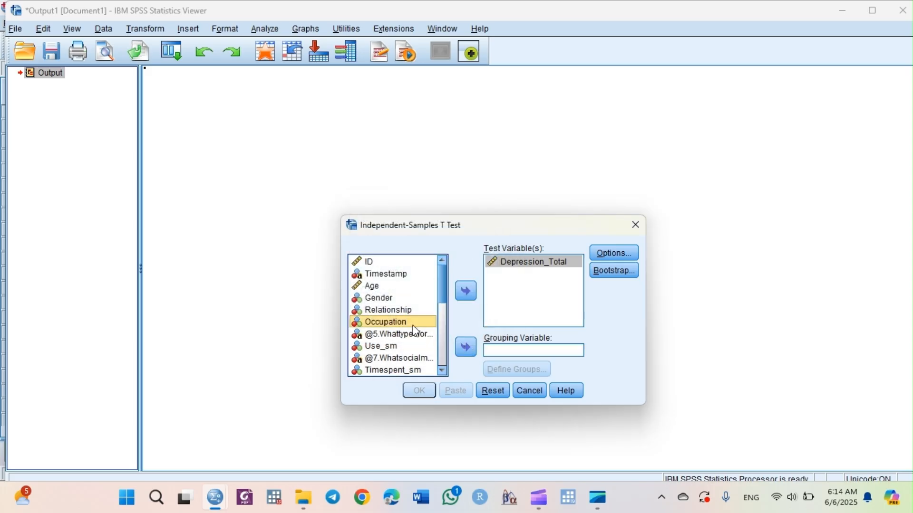
{"action": "left_click", "coordinate": [384, 299]}
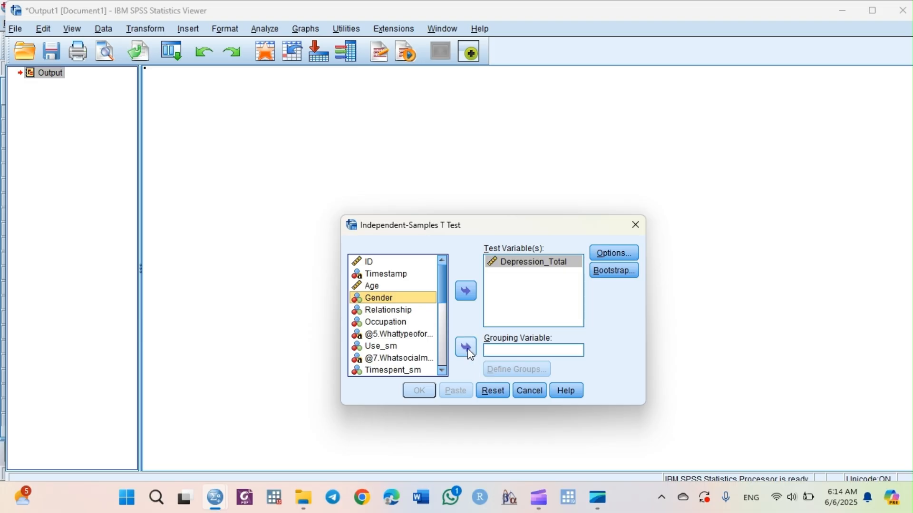
{"action": "left_click", "coordinate": [468, 348]}
- Define the Gender groups with Group 1 as 1 and Group 2 as 2
{"action": "left_click", "coordinate": [518, 369]}
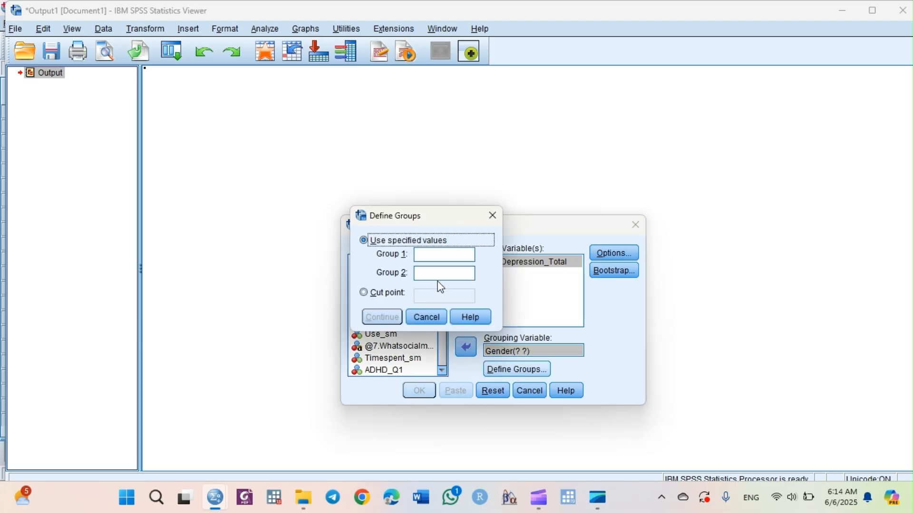
{"action": "left_click", "coordinate": [432, 259]}
{"action": "type", "text": "1"}
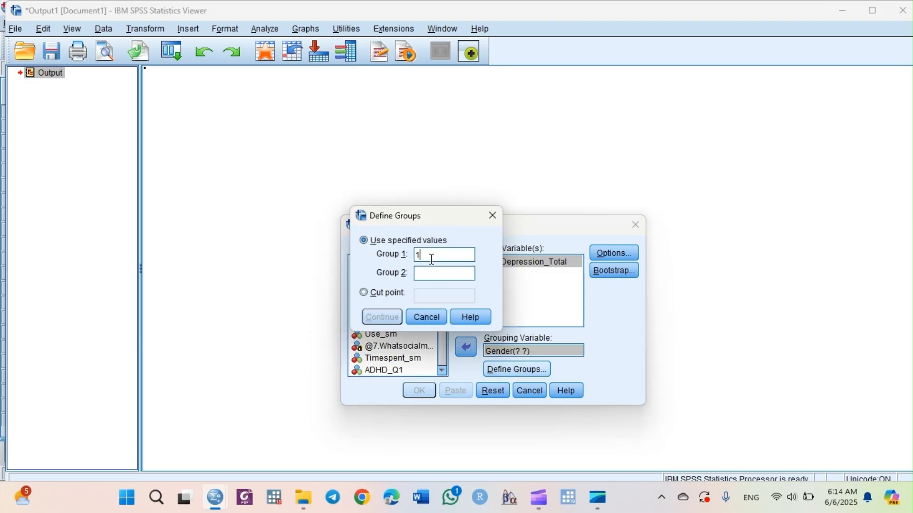
{"action": "left_click", "coordinate": [432, 274]}
{"action": "type", "text": "2"}
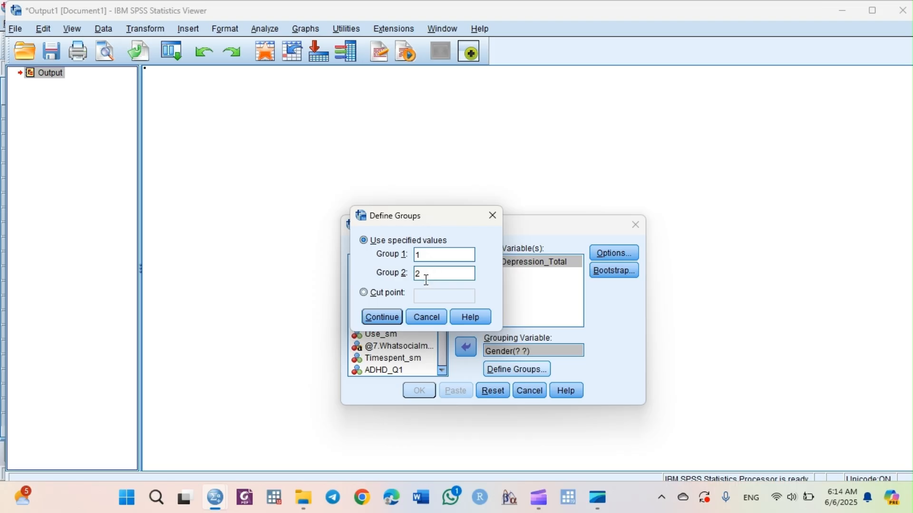
{"action": "left_click", "coordinate": [383, 317]}
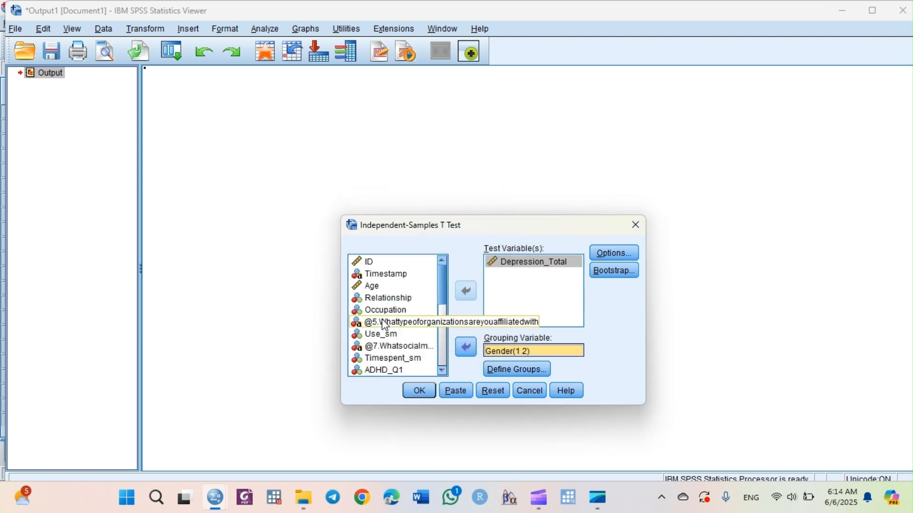
- Open the t-test options, close them unchanged, and run the independent-samples t-test
{"action": "left_click", "coordinate": [613, 259]}
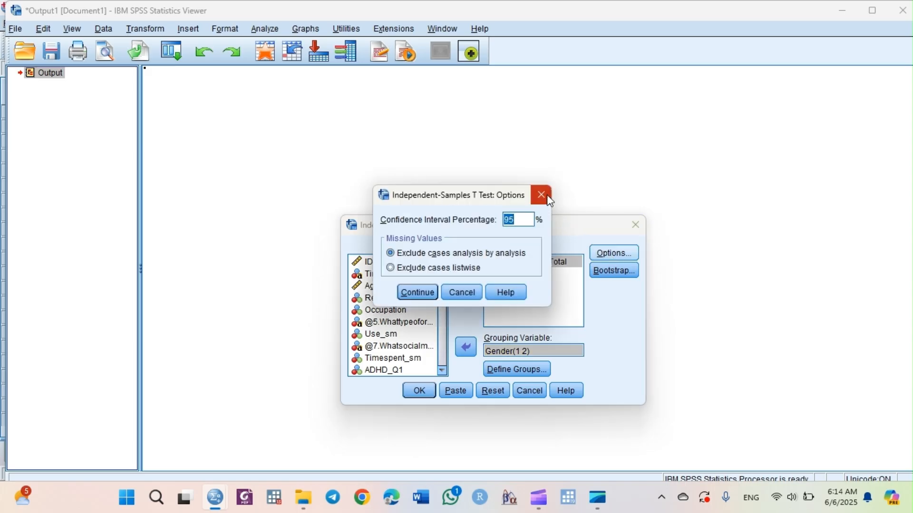
{"action": "left_click", "coordinate": [547, 196]}
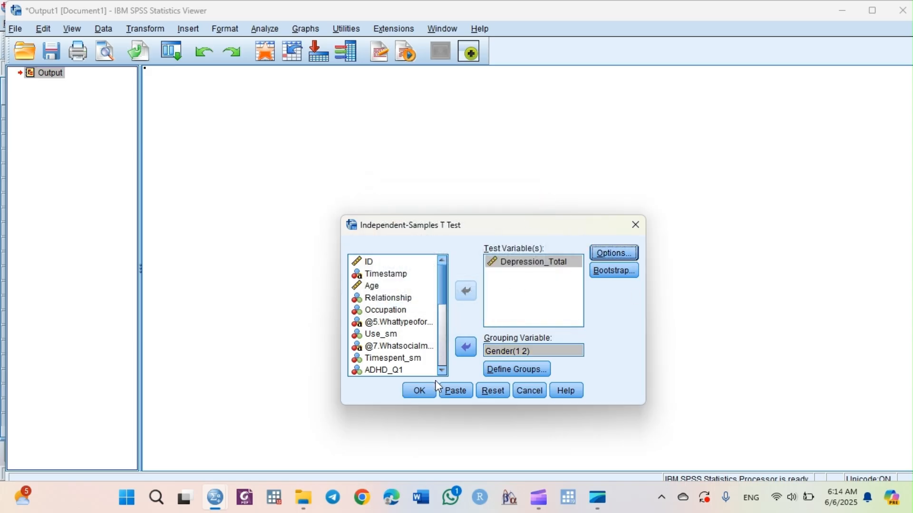
{"action": "left_click", "coordinate": [426, 389]}
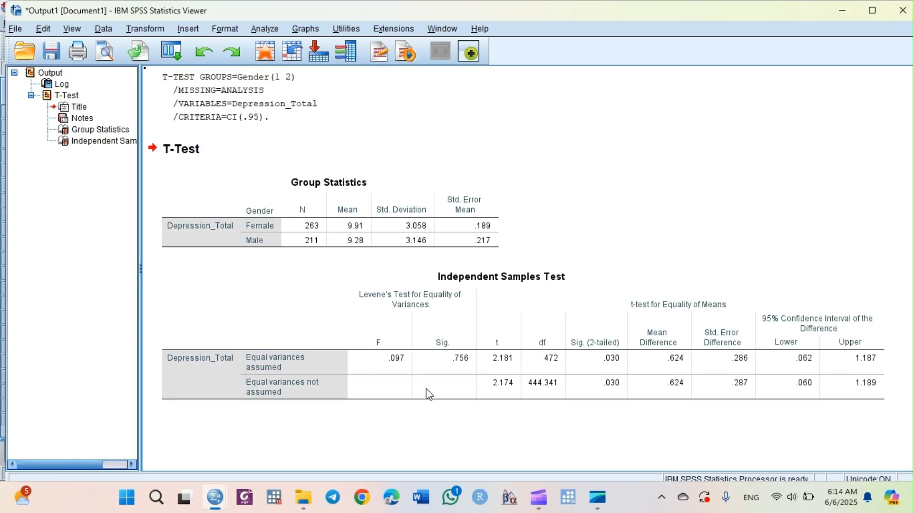
- Examine the Group Statistics and Independent Samples Test tables in the output
{"action": "left_click", "coordinate": [606, 363]}
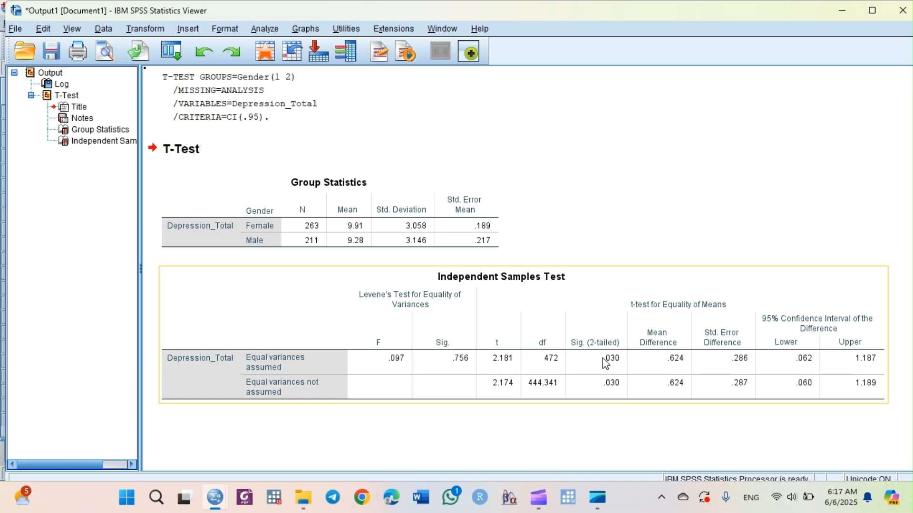
{"action": "left_click", "coordinate": [499, 132]}
{"action": "left_click", "coordinate": [427, 181]}
{"action": "left_click", "coordinate": [236, 216]}
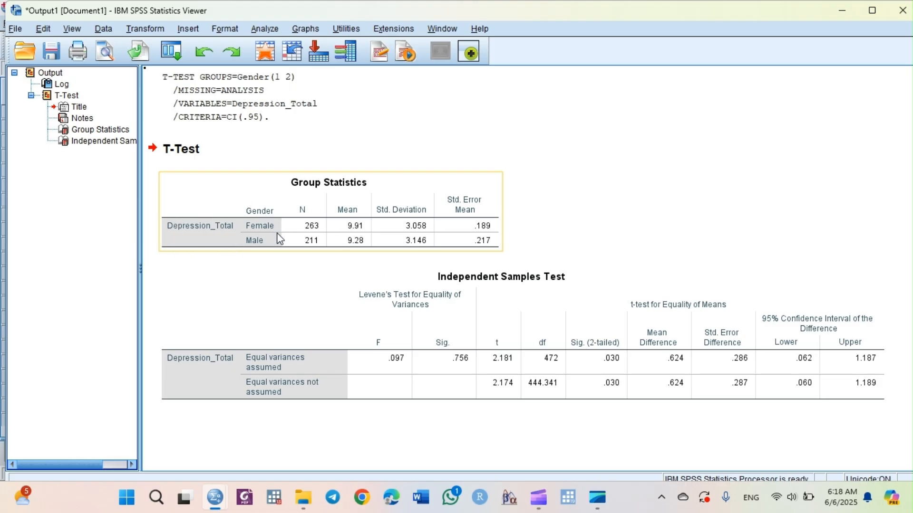
{"action": "left_click", "coordinate": [547, 343]}
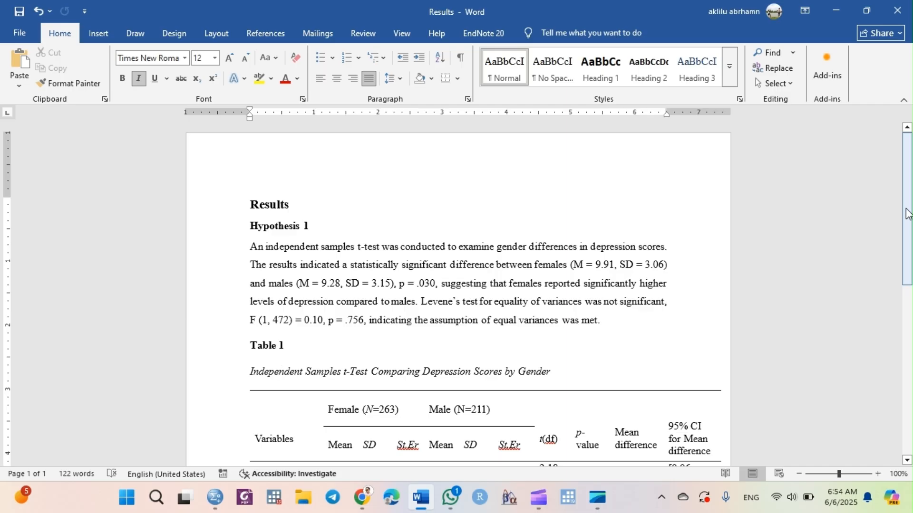
- Compare the Word document's results table with the SPSS output tables
{"action": "left_click_drag", "start_coordinate": [908, 214], "coordinate": [906, 272]}
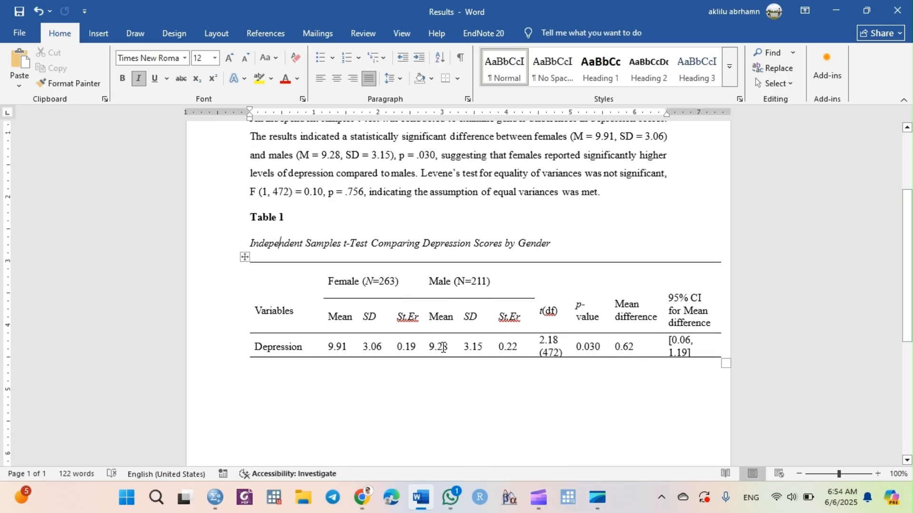
{"action": "mouse_move", "coordinate": [223, 500]}
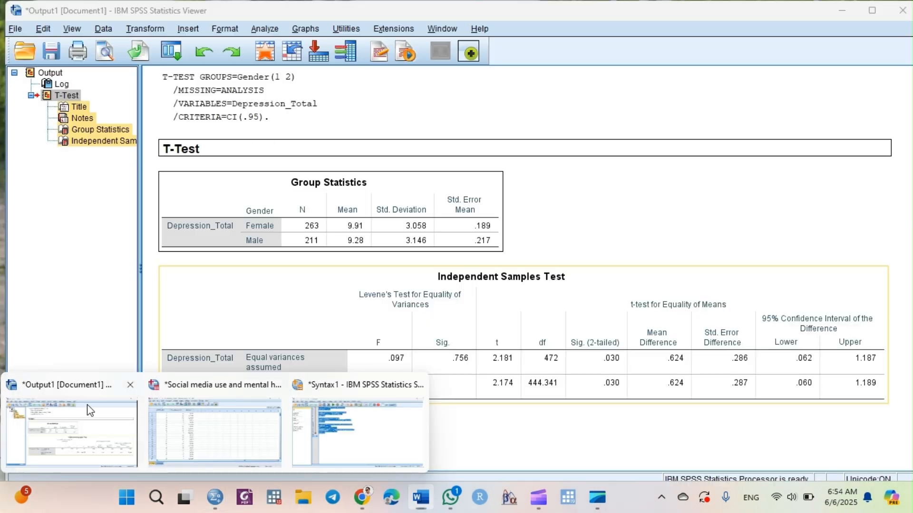
{"action": "left_click", "coordinate": [91, 411]}
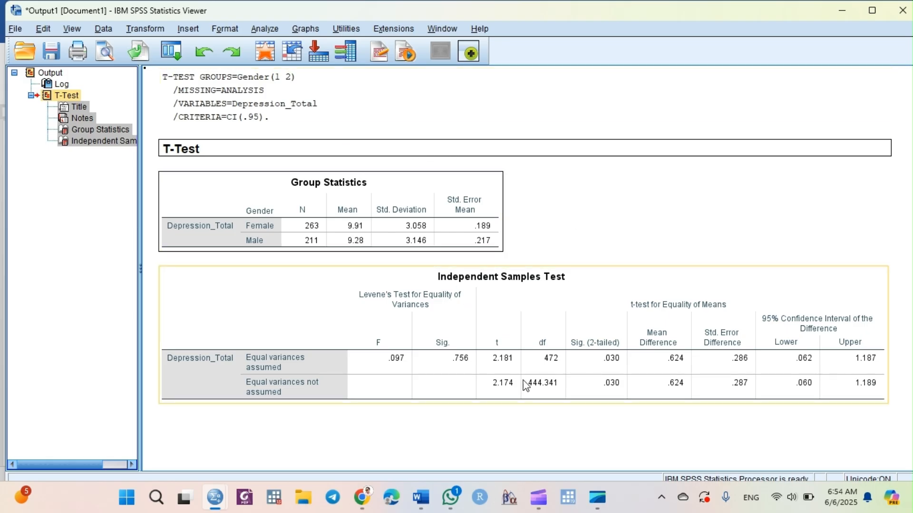
{"action": "mouse_move", "coordinate": [421, 498]}
{"action": "left_click", "coordinate": [435, 432]}
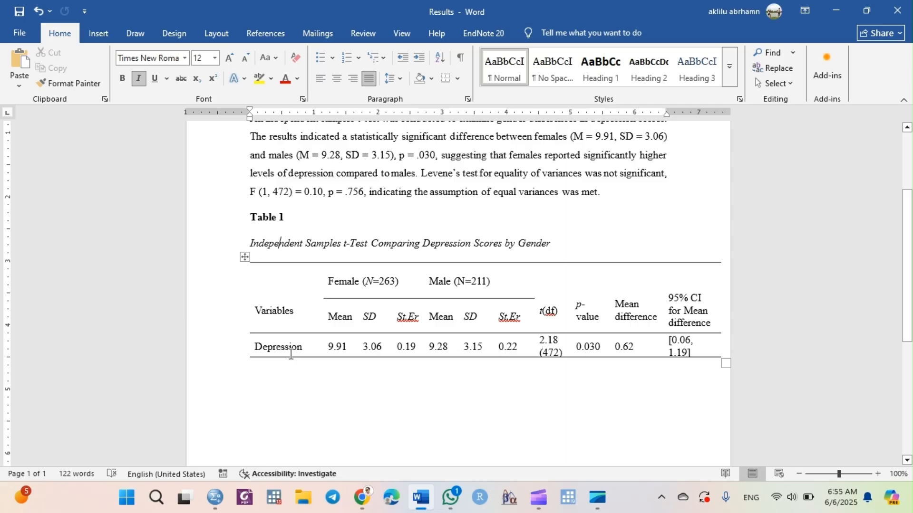
- Try adding "(SD)" on a new line under the Female Mean column header in the Word table, then delete it
{"action": "left_click", "coordinate": [355, 318]}
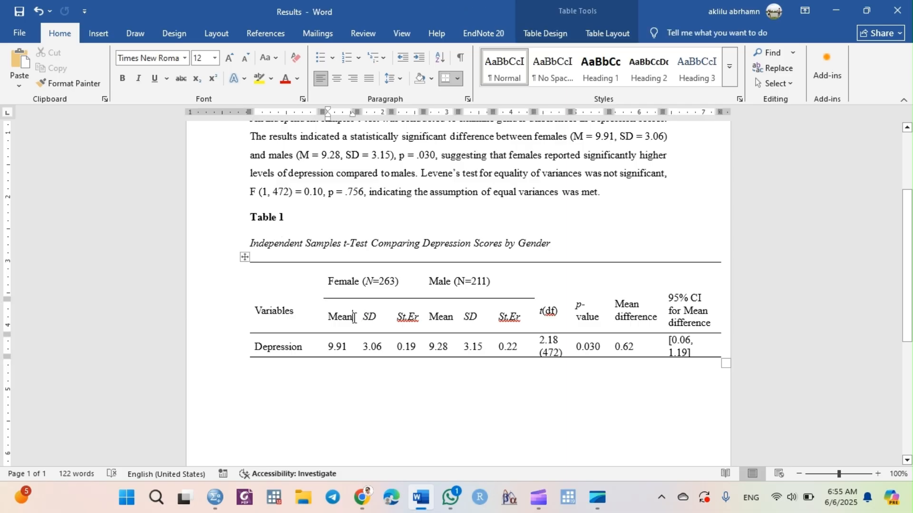
{"action": "key", "text": "Return"}
{"action": "type", "text": "("}
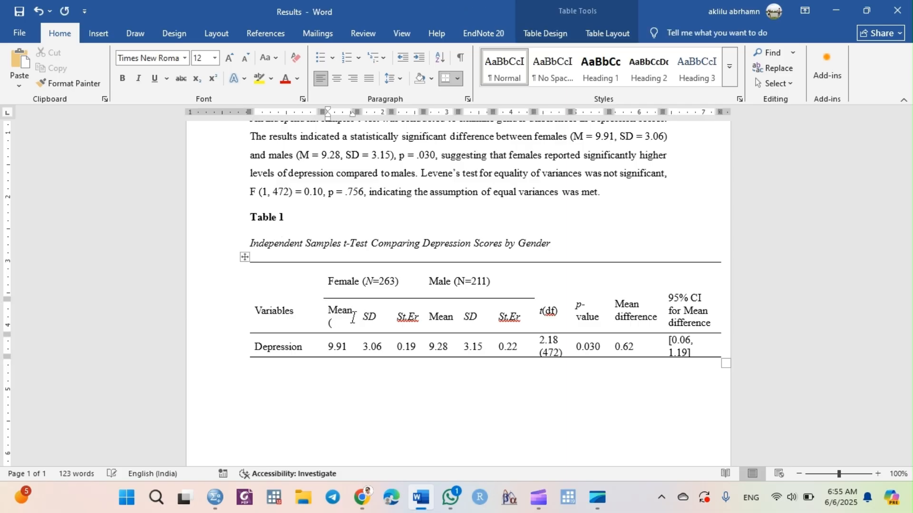
{"action": "type", "text": "SD)"}
{"action": "key", "text": "BackSpace"}
{"action": "key", "text": "BackSpace"}
{"action": "key", "text": "BackSpace"}
{"action": "key", "text": "BackSpace"}
{"action": "key", "text": "BackSpace"}
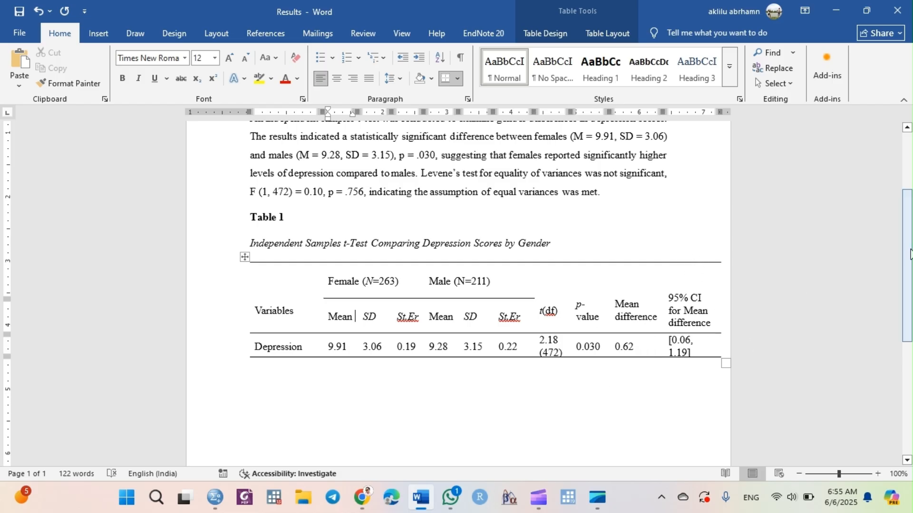
{"action": "left_click_drag", "start_coordinate": [908, 255], "coordinate": [908, 213]}
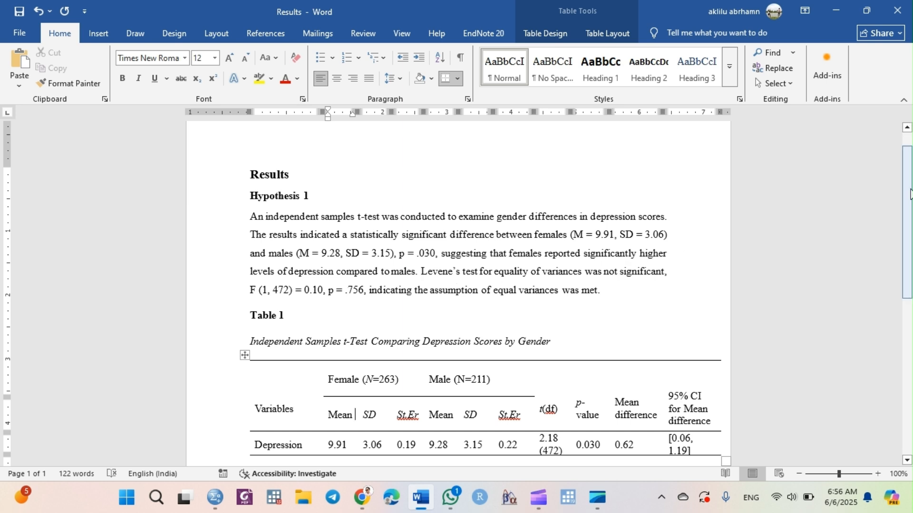
{"action": "left_click_drag", "start_coordinate": [911, 194], "coordinate": [911, 218]}
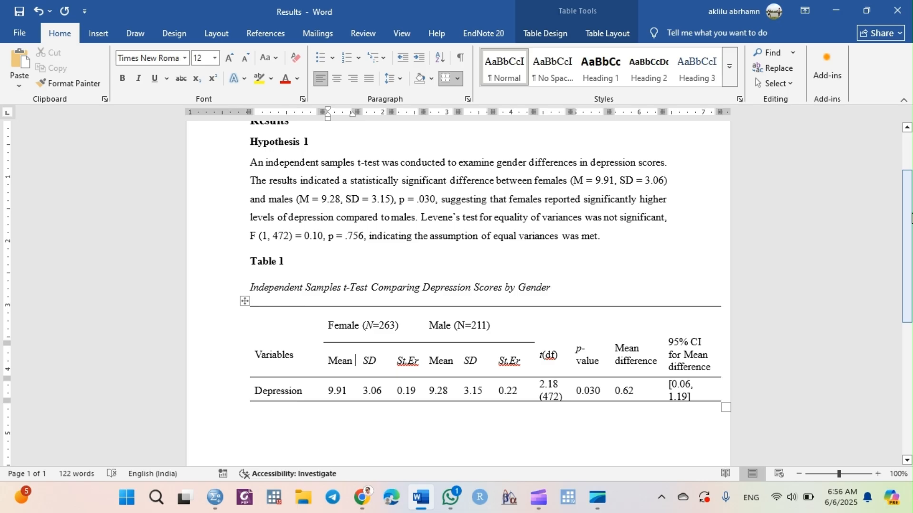